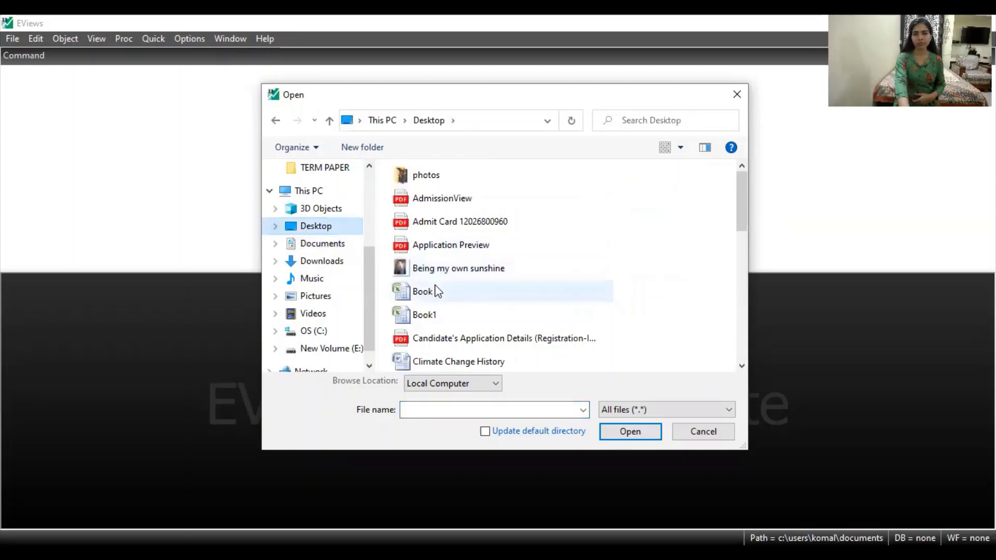
Import the Book 2 Excel file as a new dated panel workfile with country as cross-section ID and year as date series
{"action": "left_click", "coordinate": [435, 290]}
{"action": "left_click", "coordinate": [642, 436]}
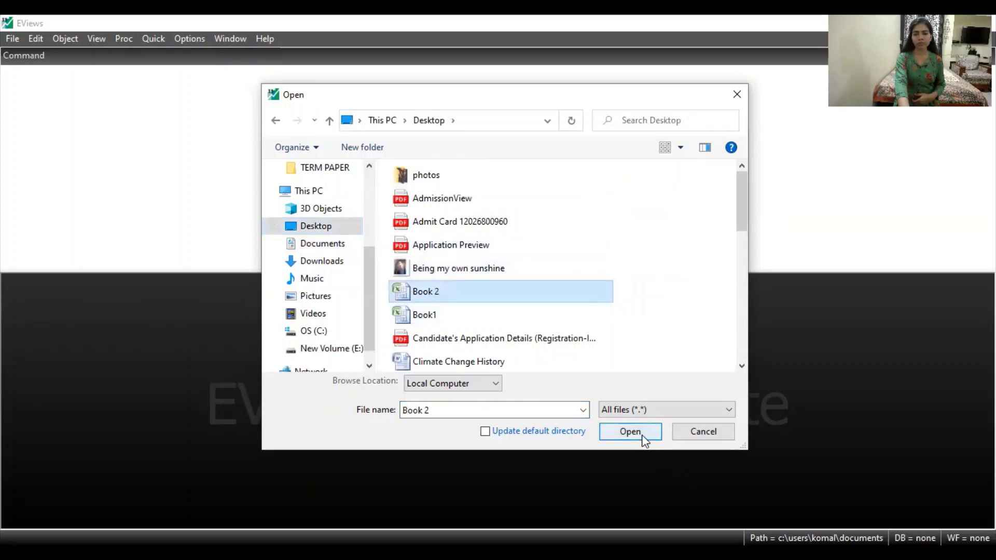
{"action": "left_click", "coordinate": [607, 414]}
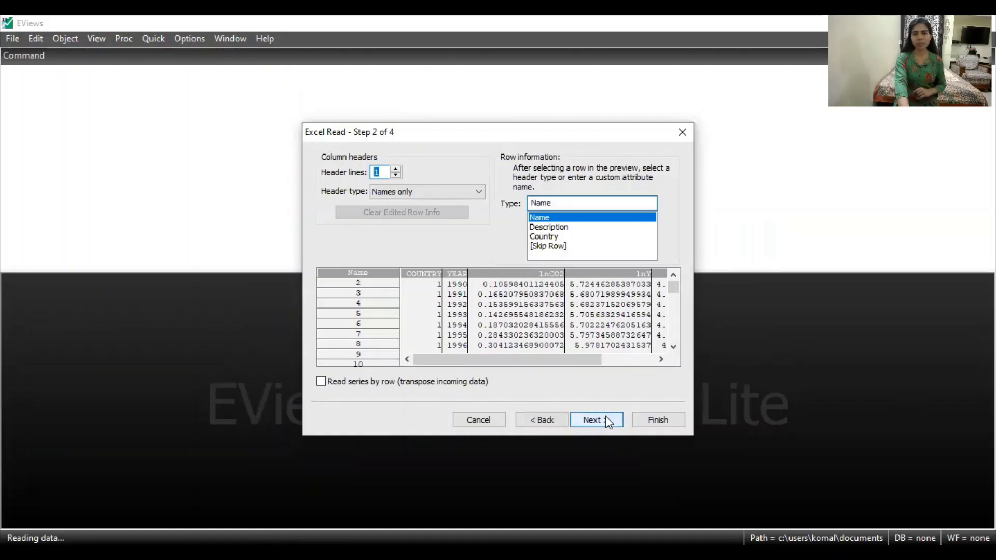
{"action": "left_click", "coordinate": [608, 418]}
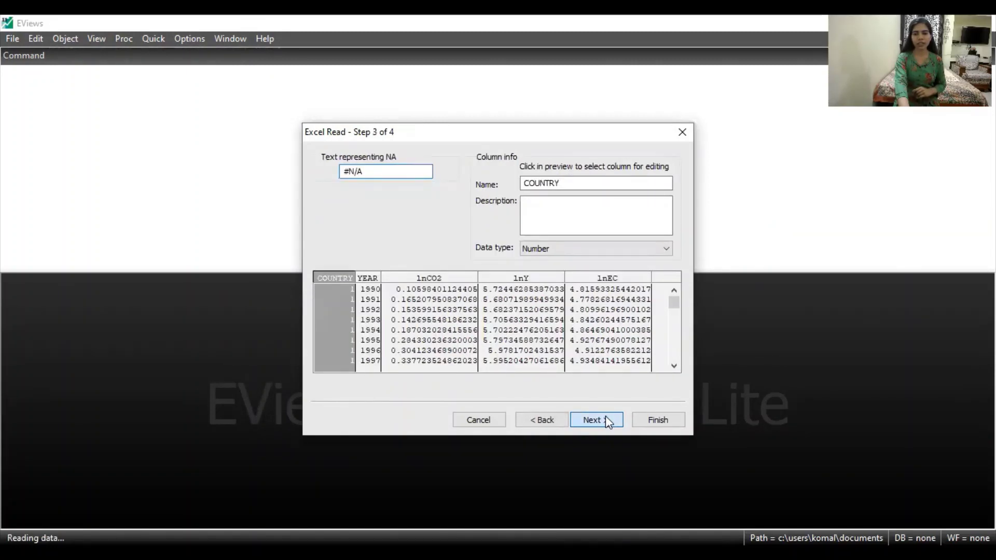
{"action": "left_click", "coordinate": [608, 420]}
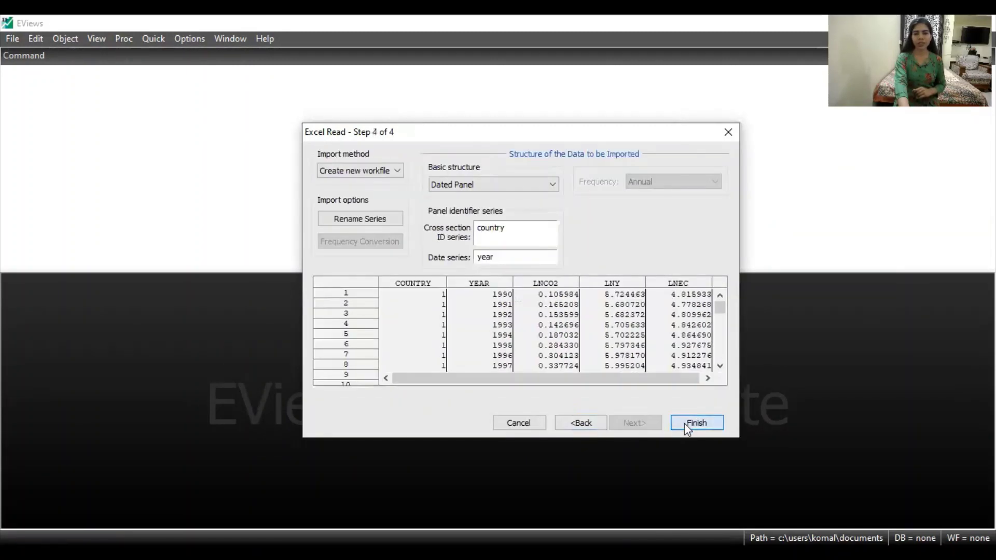
{"action": "left_click", "coordinate": [686, 428]}
{"action": "left_click", "coordinate": [527, 312]}
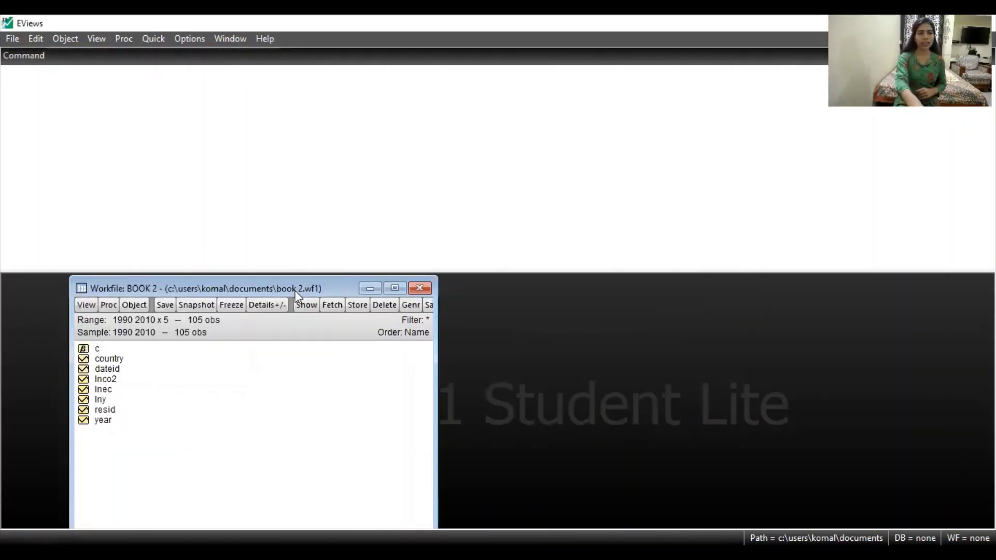
Examine the series in the Book 2 workfile, including lnco2, lnec, lny, country, year and resid
{"action": "left_click_drag", "start_coordinate": [294, 290], "coordinate": [238, 284]}
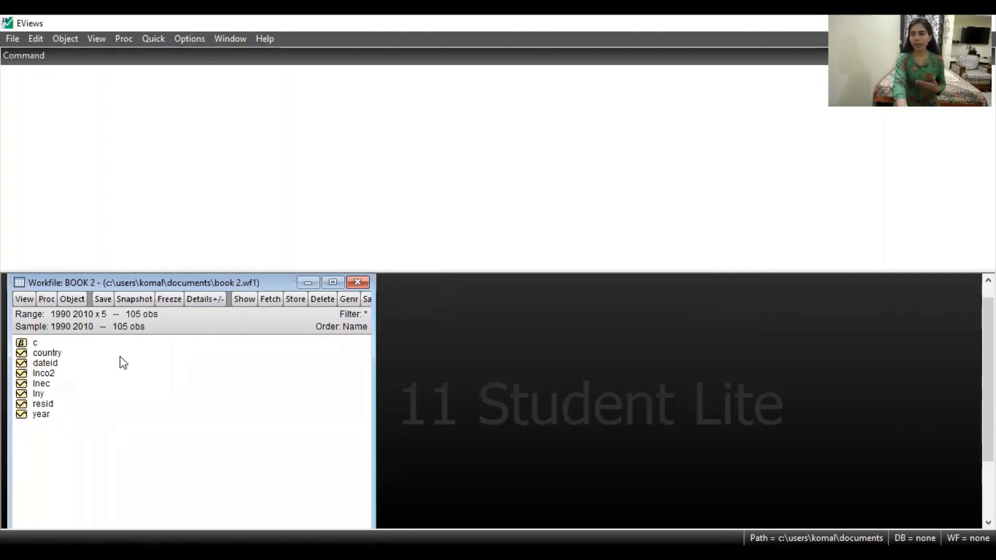
{"action": "left_click", "coordinate": [90, 353]}
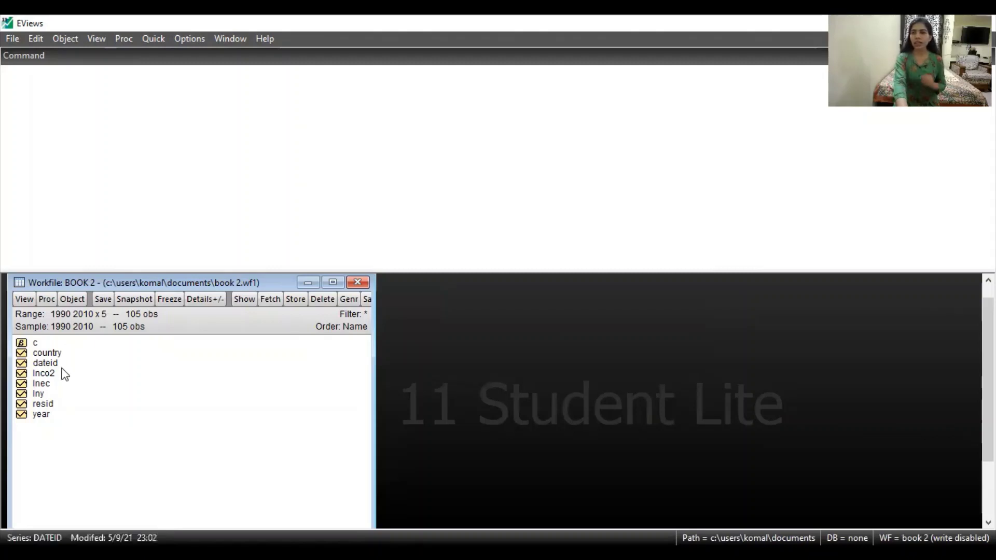
{"action": "left_click", "coordinate": [48, 374]}
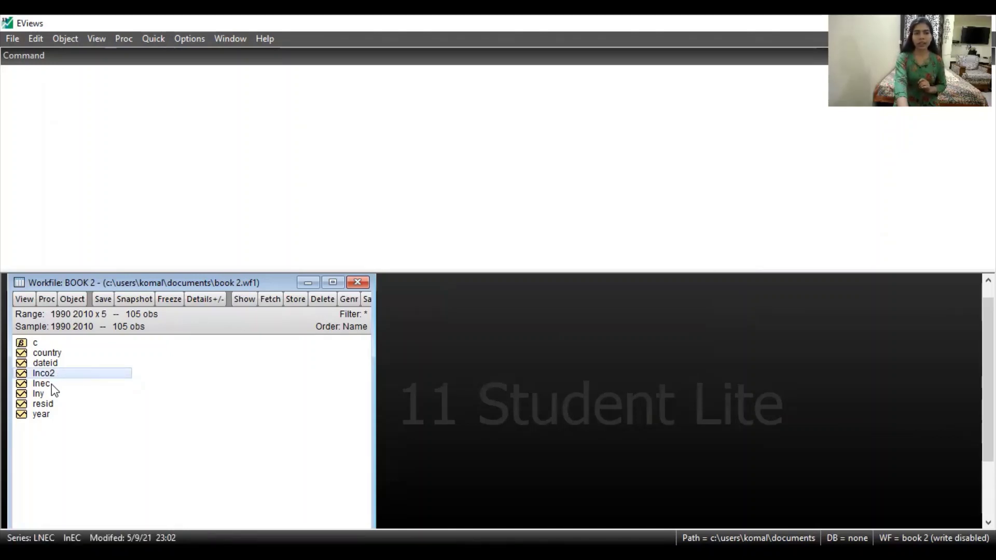
{"action": "left_click", "coordinate": [43, 384]}
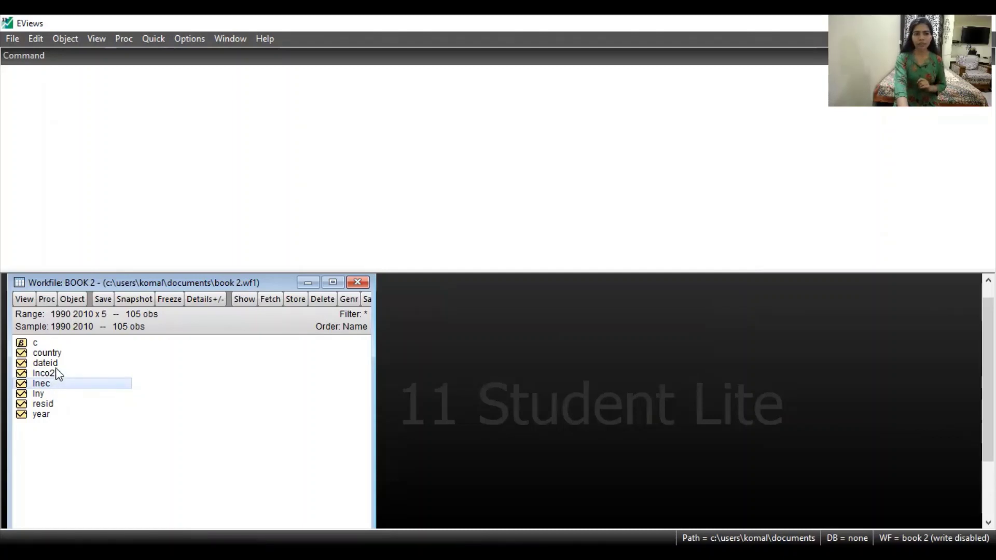
{"action": "left_click", "coordinate": [40, 394]}
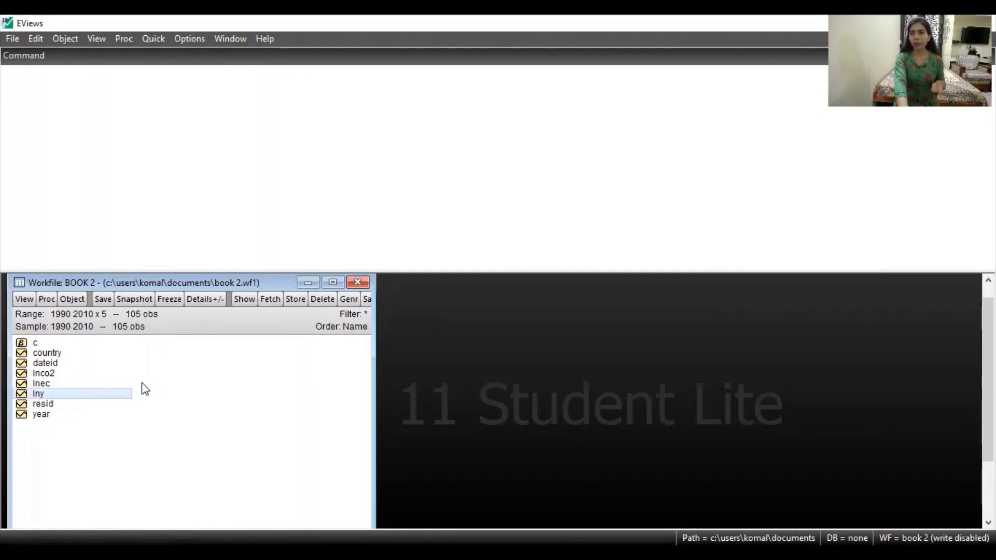
{"action": "left_click", "coordinate": [45, 347]}
{"action": "left_click", "coordinate": [59, 357]}
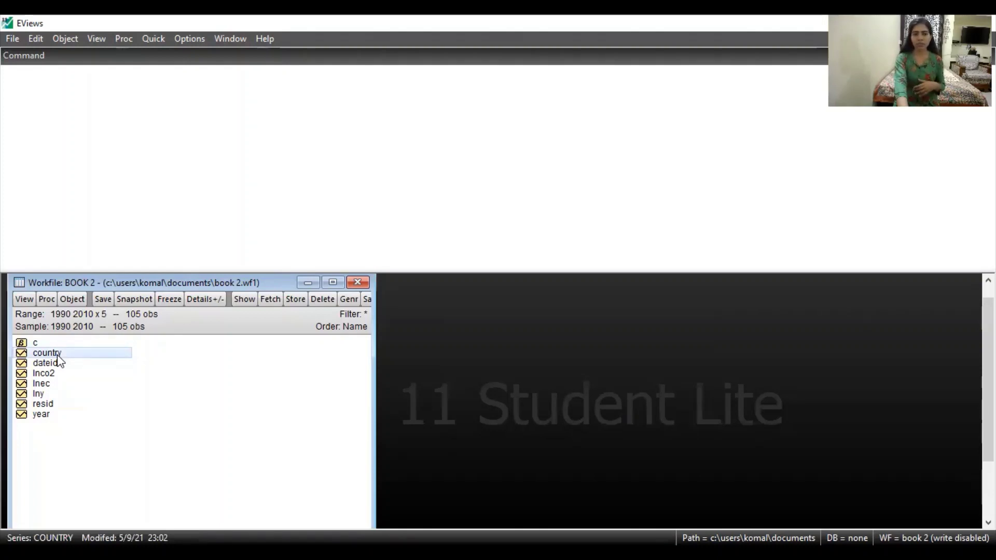
{"action": "left_click", "coordinate": [38, 415]}
{"action": "left_click", "coordinate": [46, 404]}
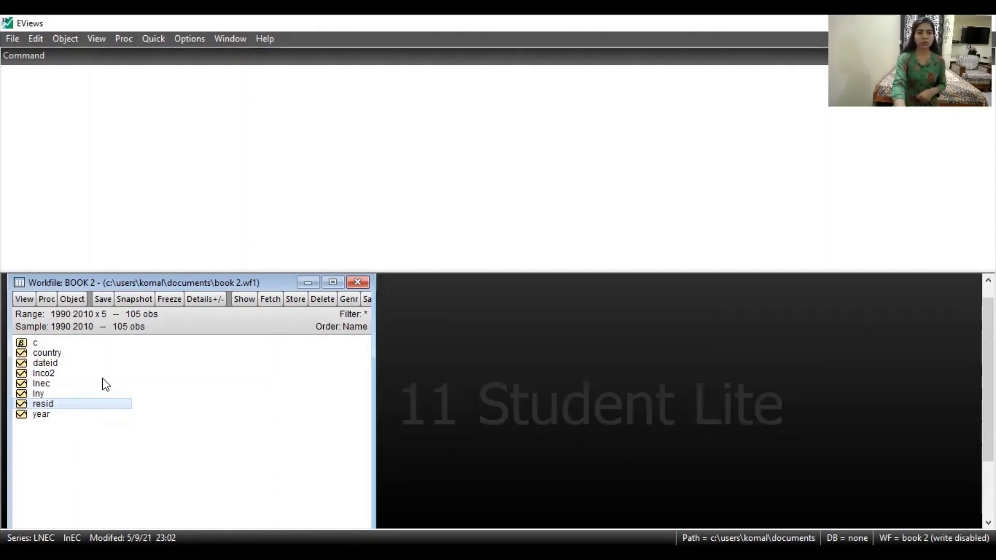
Start a series unit root test for the lnco2 series
{"action": "left_click", "coordinate": [162, 41]}
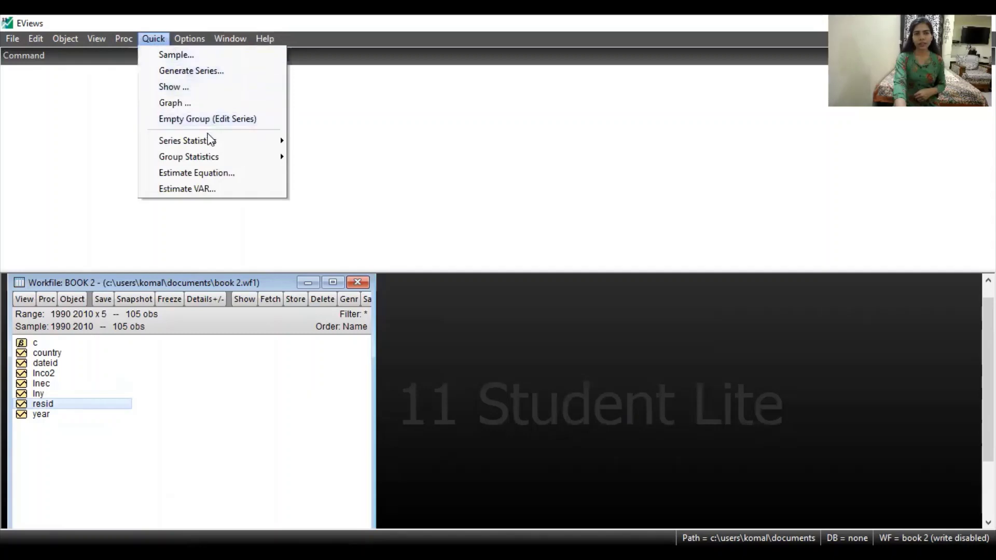
{"action": "mouse_move", "coordinate": [210, 142]}
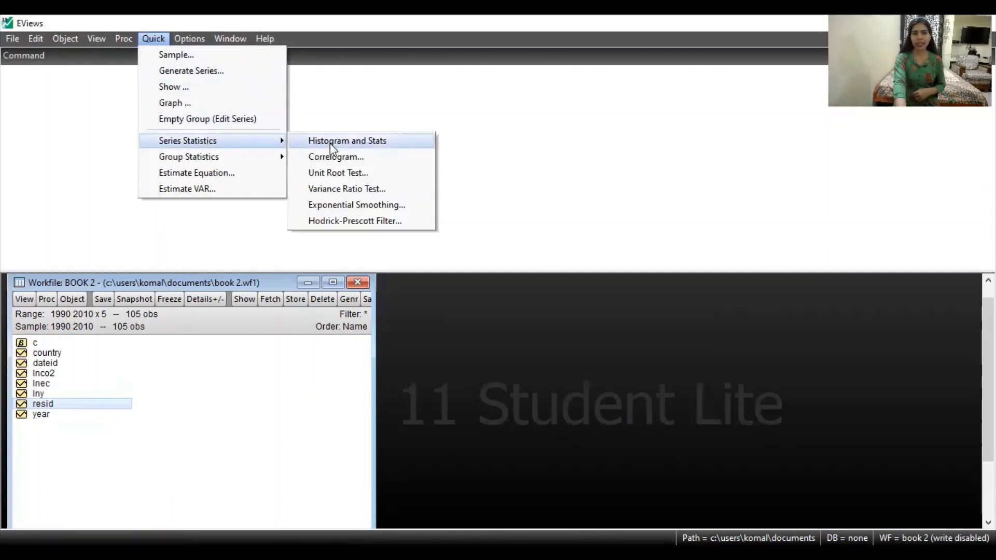
{"action": "left_click", "coordinate": [325, 176]}
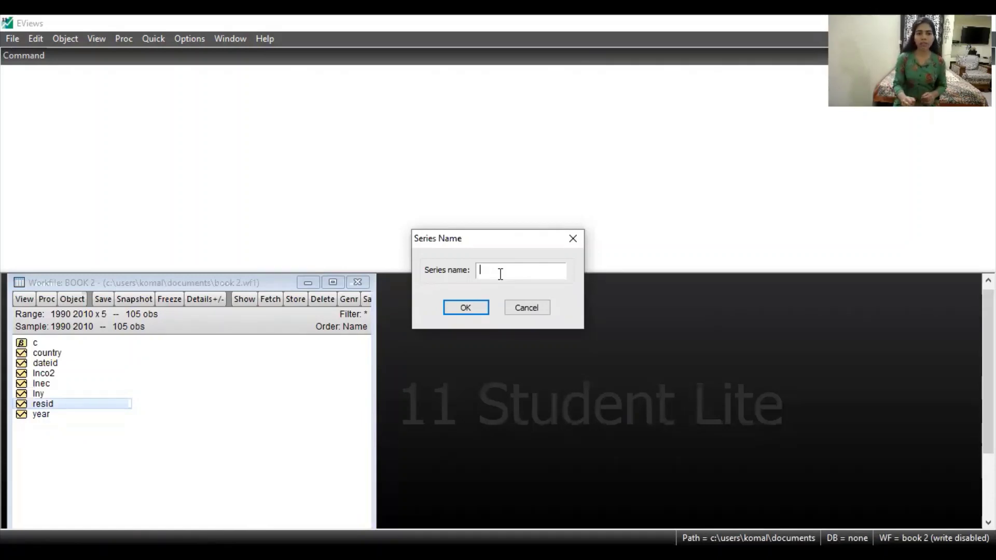
{"action": "type", "text": "ln"}
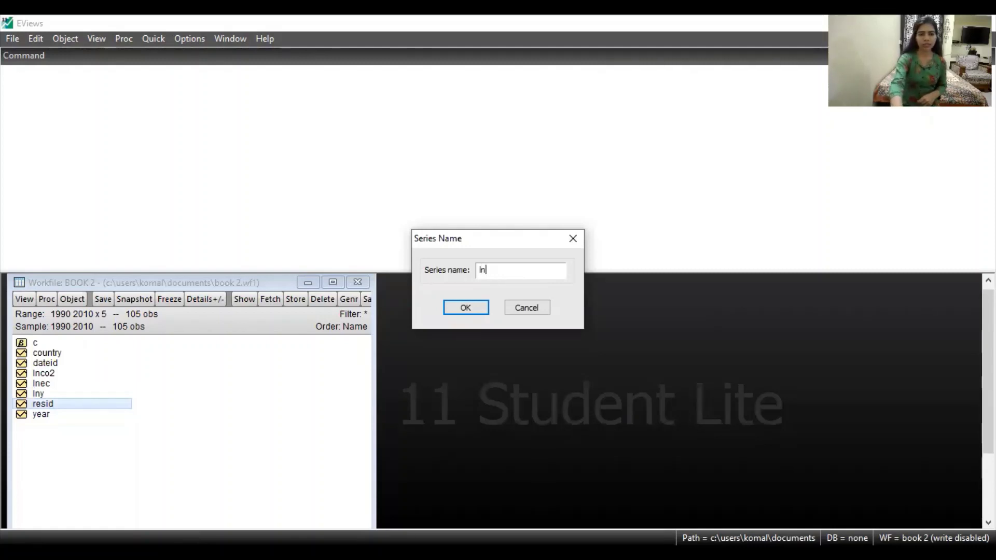
{"action": "type", "text": "co"}
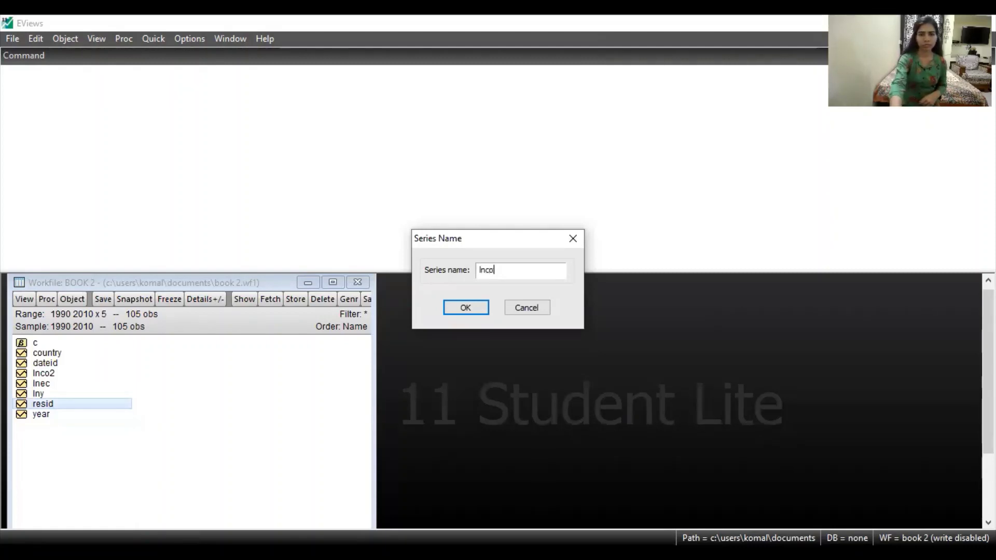
{"action": "type", "text": "2"}
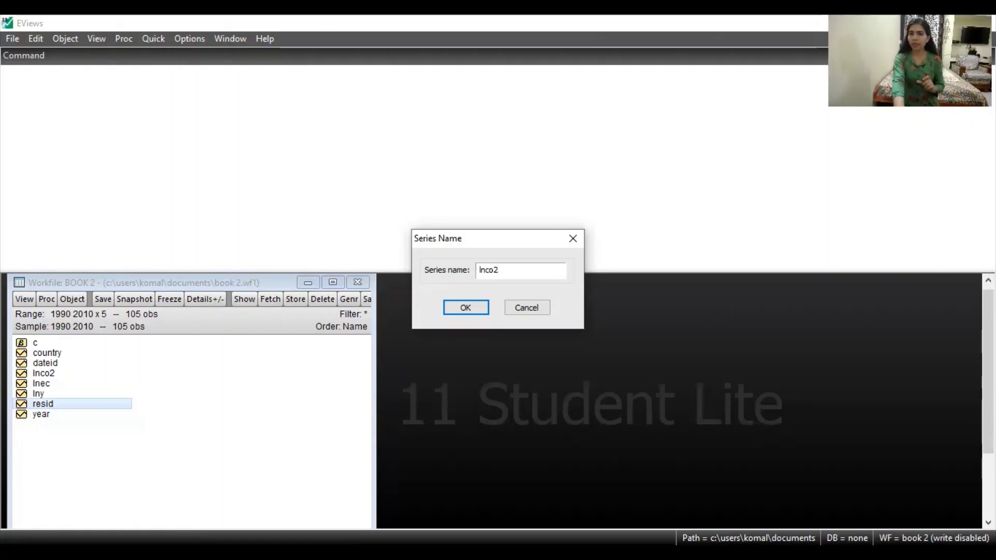
{"action": "left_click", "coordinate": [465, 308]}
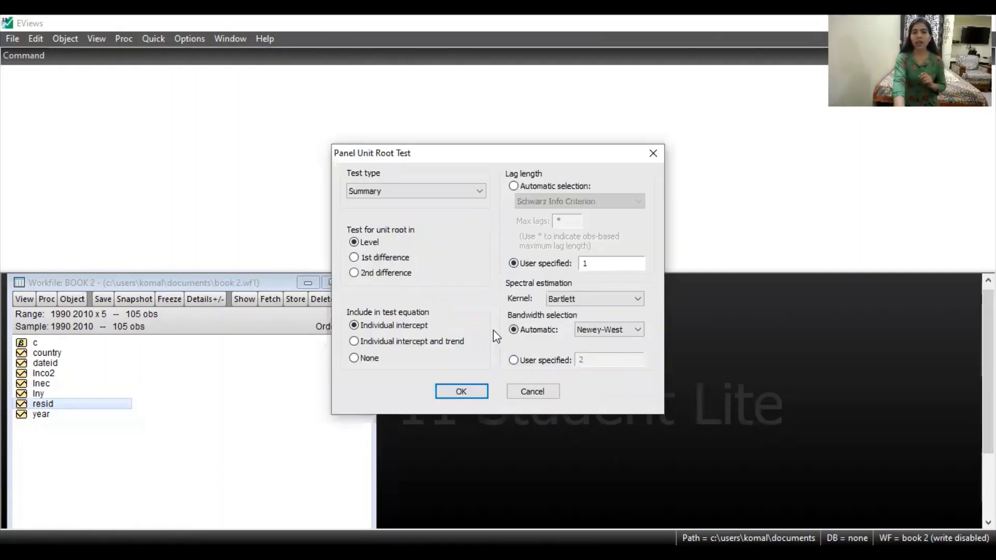
Run the Summary panel unit root test in level with individual intercept, and maximize the results window
{"action": "left_click", "coordinate": [459, 192]}
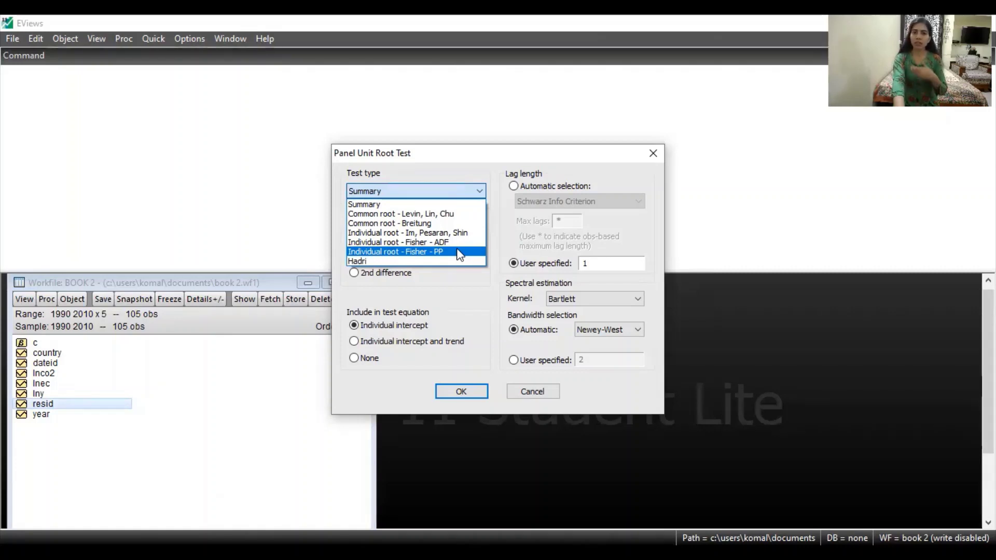
{"action": "left_click", "coordinate": [455, 194]}
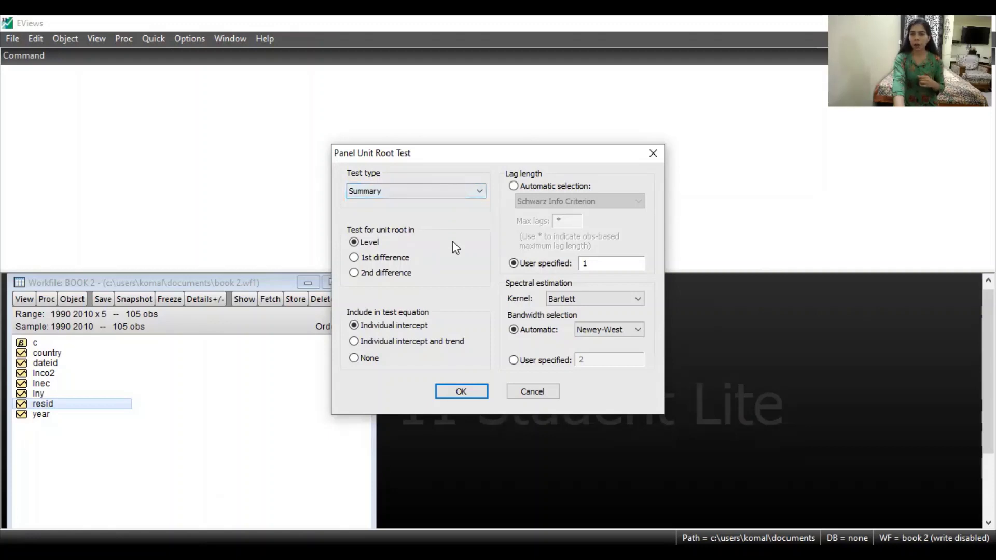
{"action": "left_click", "coordinate": [353, 241]}
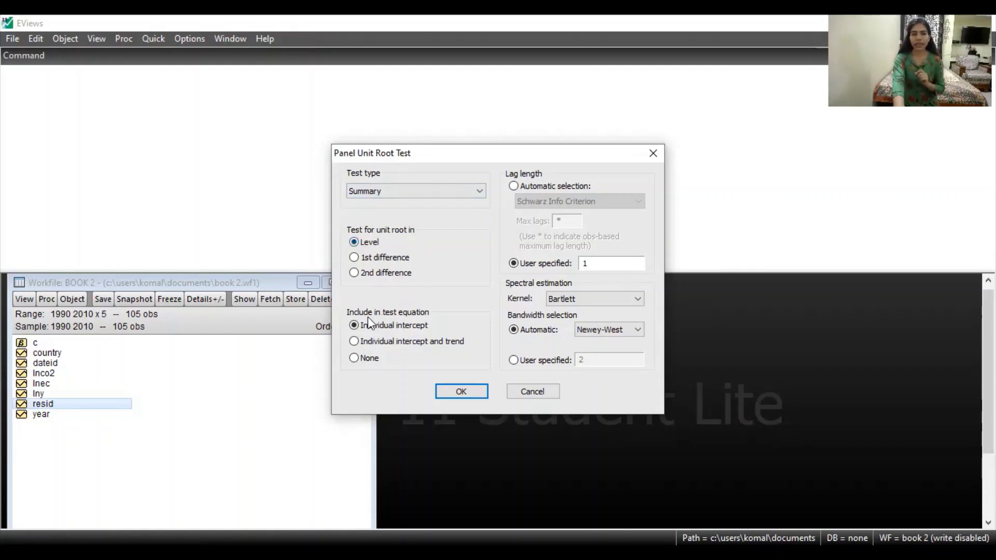
{"action": "left_click", "coordinate": [457, 394]}
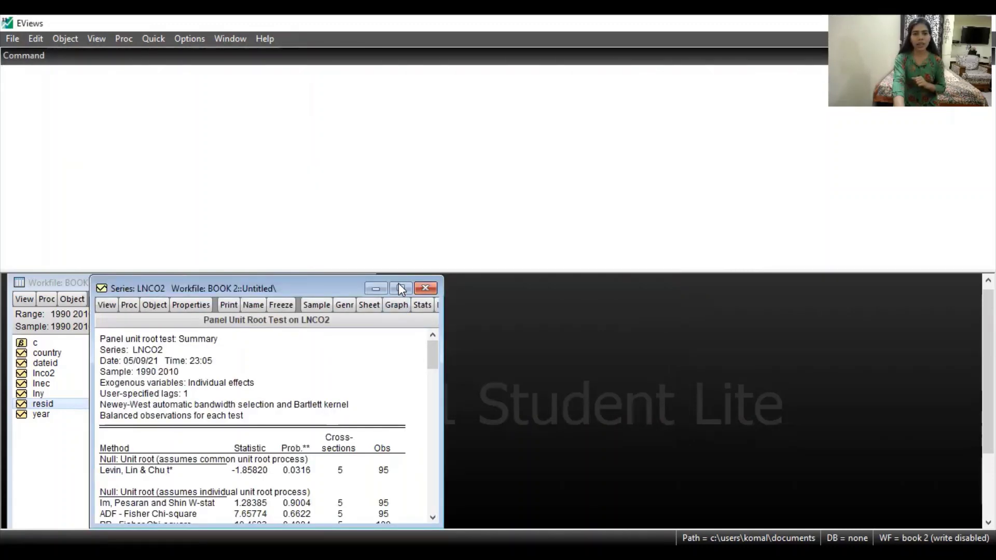
{"action": "double_click", "coordinate": [398, 284]}
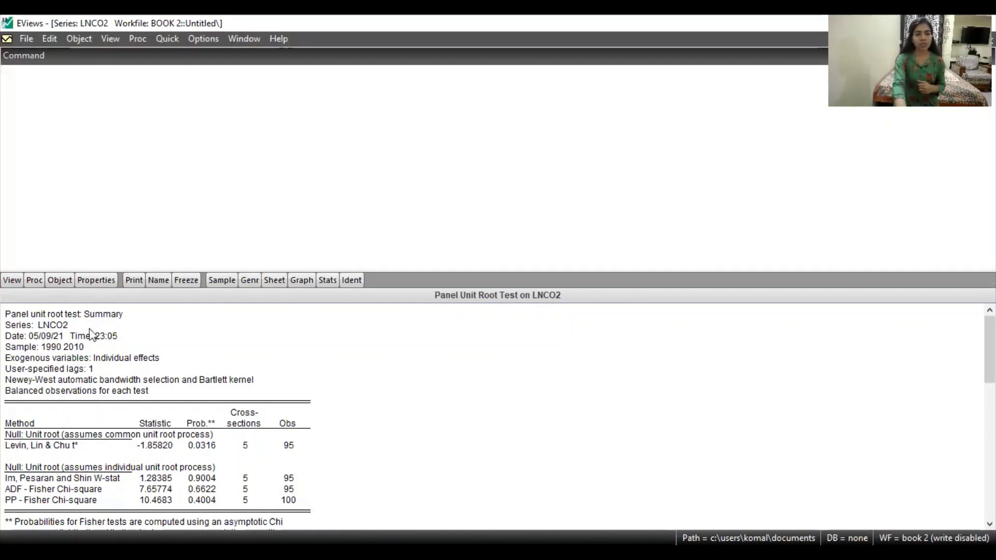
Rerun the Summary panel unit root test on LNCO2 in 1st difference with individual intercept
{"action": "left_click", "coordinate": [10, 283]}
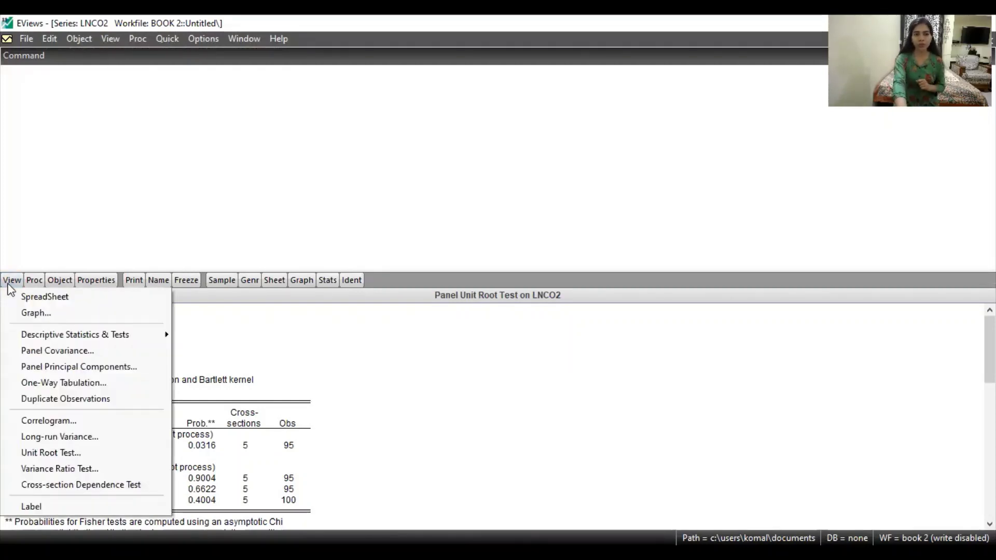
{"action": "left_click", "coordinate": [70, 452]}
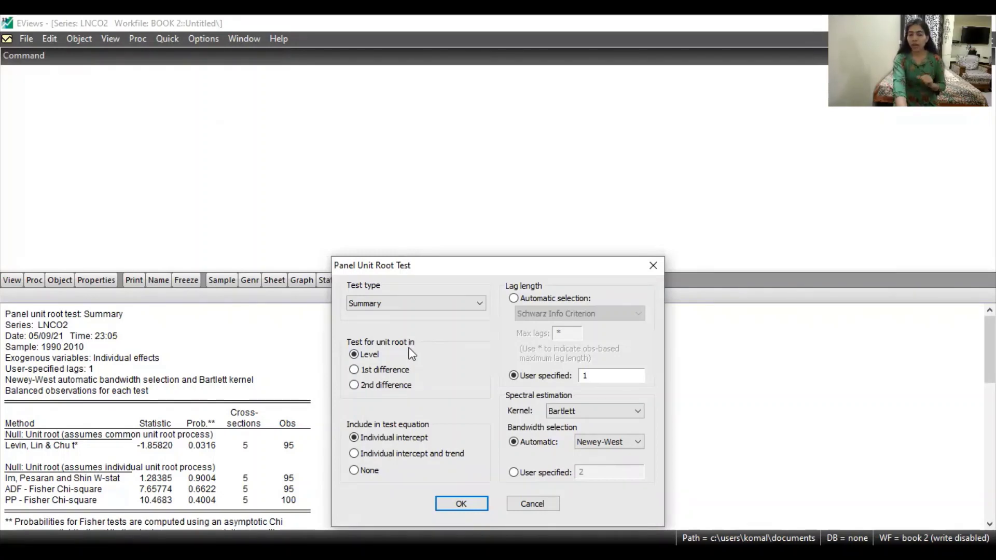
{"action": "left_click", "coordinate": [354, 370]}
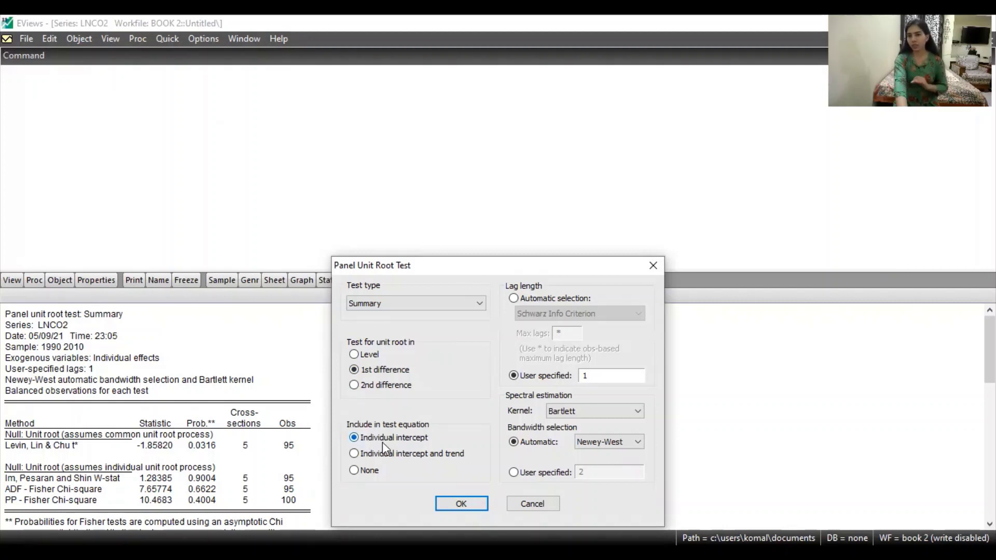
{"action": "left_click", "coordinate": [478, 505]}
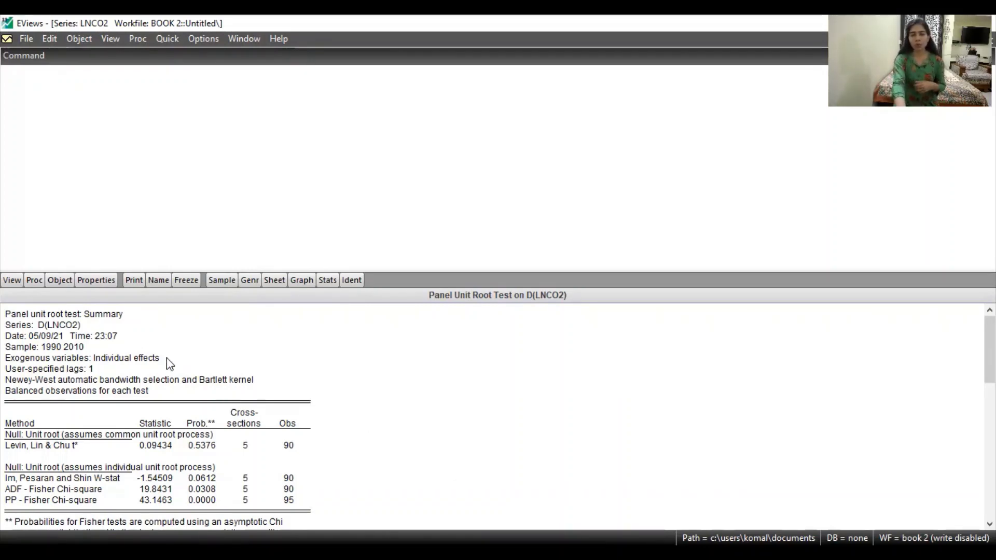
Run a Summary panel unit root test on the lnec series in level with individual intercept
{"action": "left_click", "coordinate": [169, 39]}
{"action": "mouse_move", "coordinate": [240, 149]}
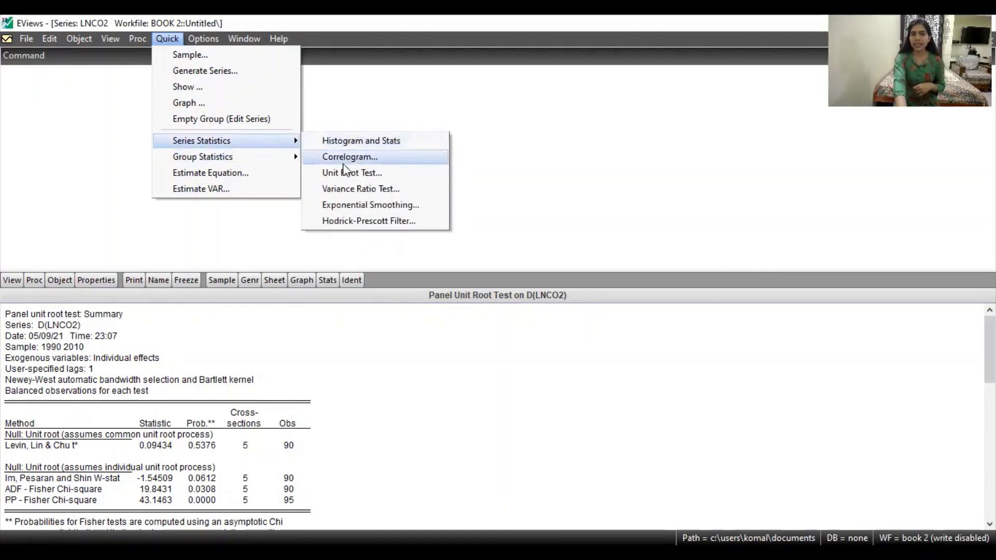
{"action": "left_click", "coordinate": [340, 171]}
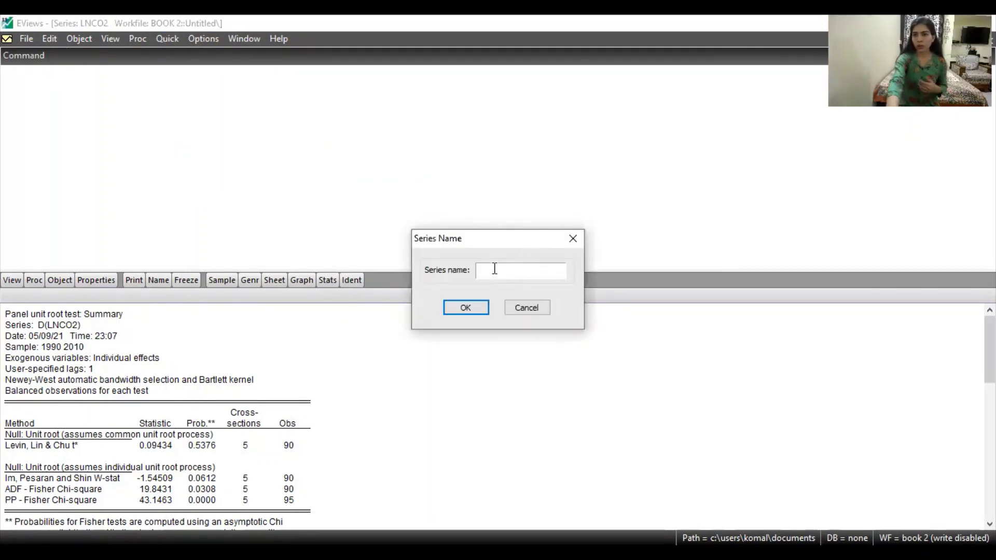
{"action": "type", "text": "ln"}
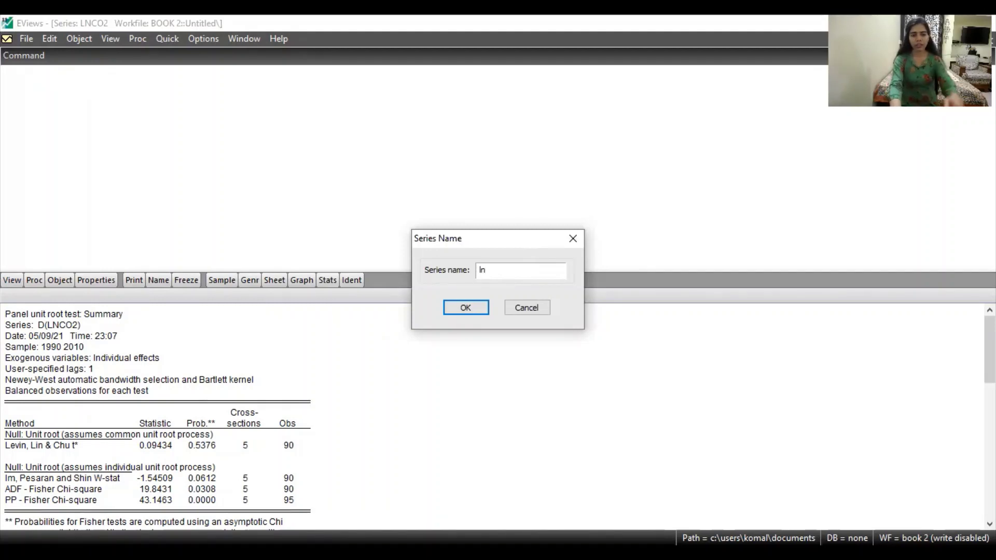
{"action": "type", "text": "ec"}
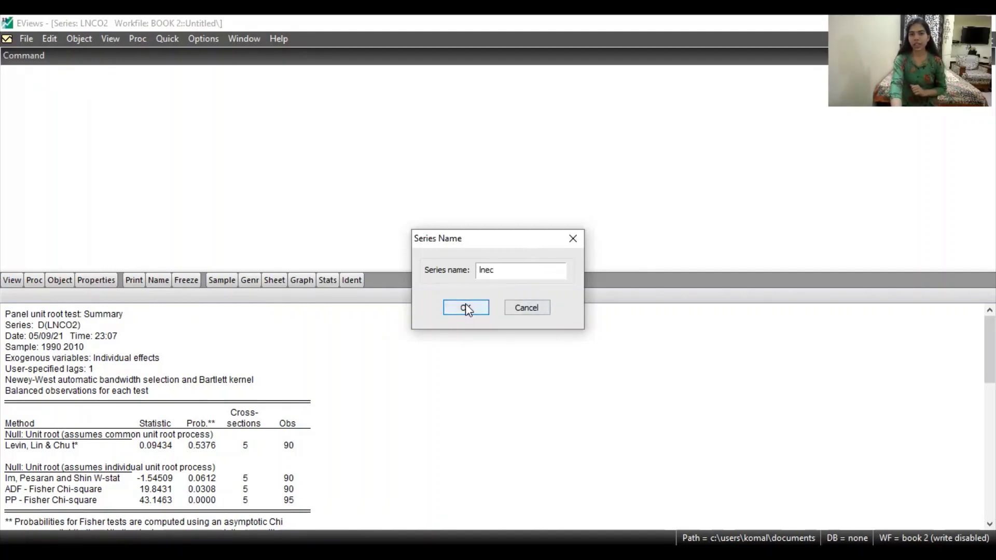
{"action": "left_click", "coordinate": [466, 308]}
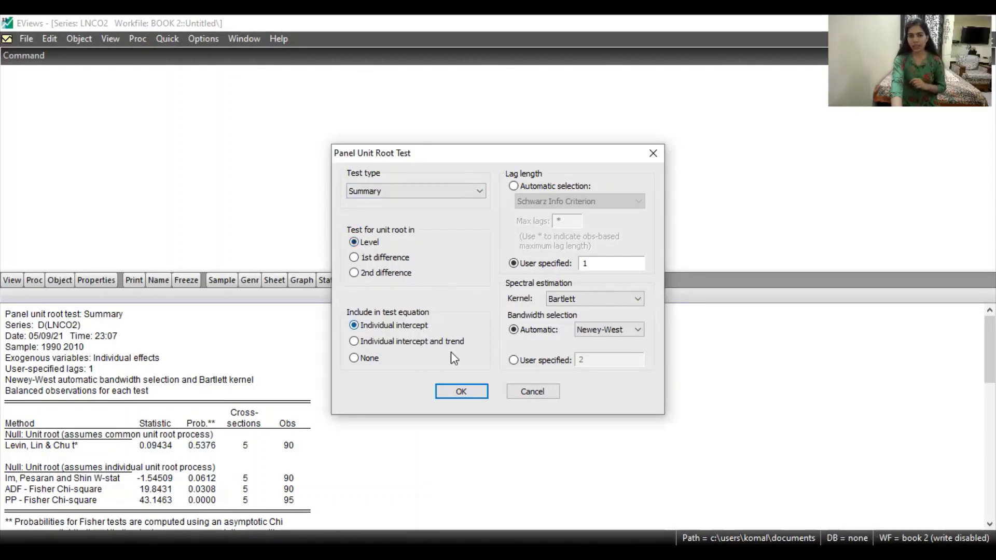
{"action": "left_click", "coordinate": [453, 390]}
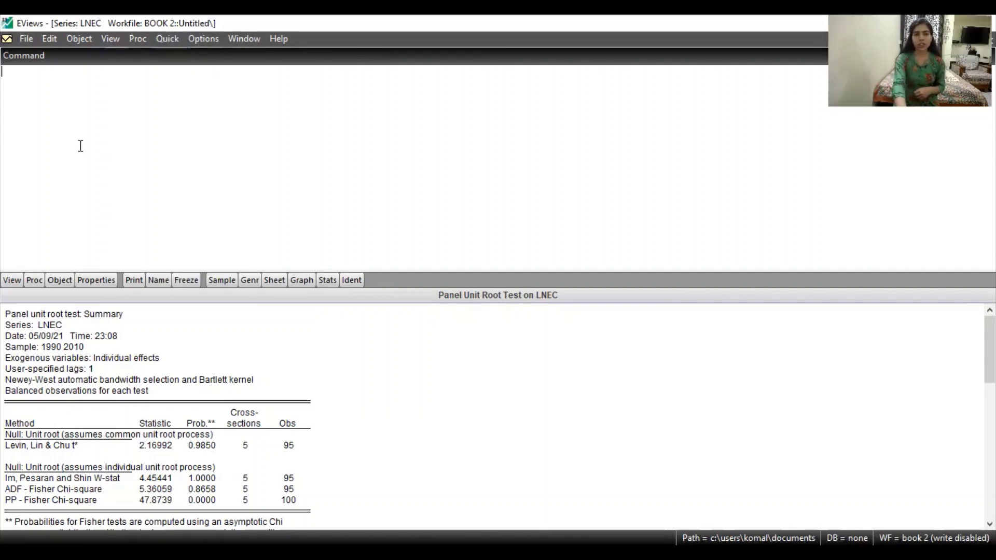
Rerun the Summary panel unit root test on LNEC in 1st difference with individual intercept
{"action": "left_click", "coordinate": [10, 283]}
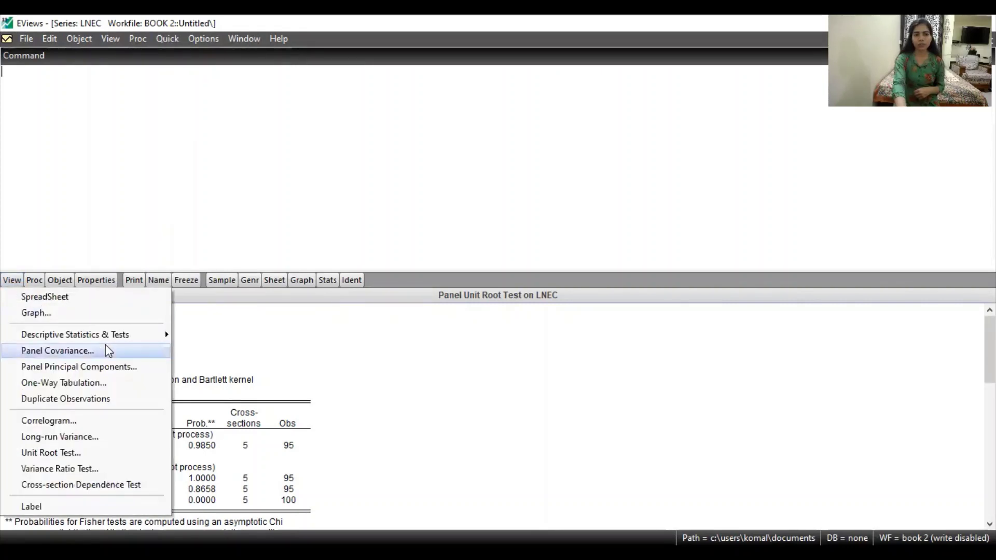
{"action": "left_click", "coordinate": [50, 453]}
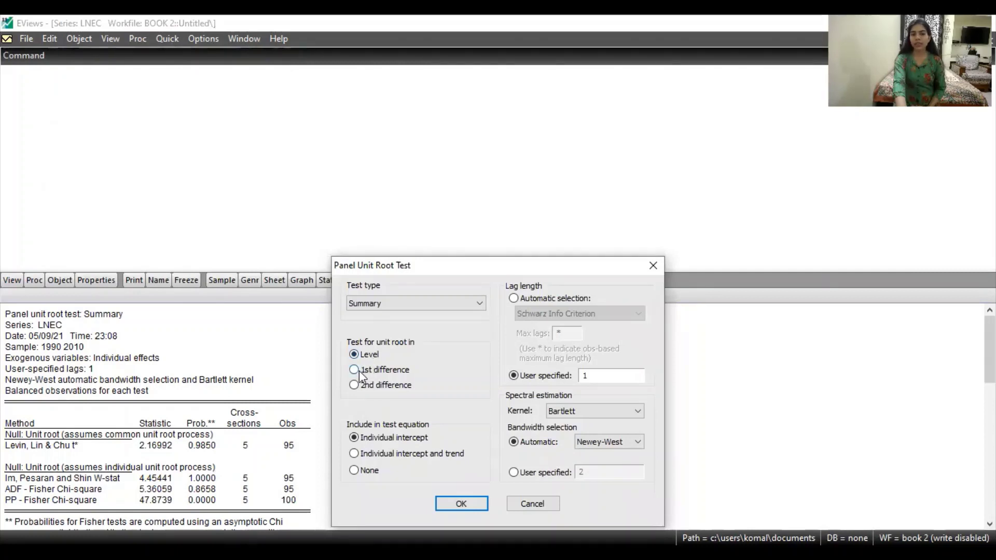
{"action": "left_click", "coordinate": [358, 370]}
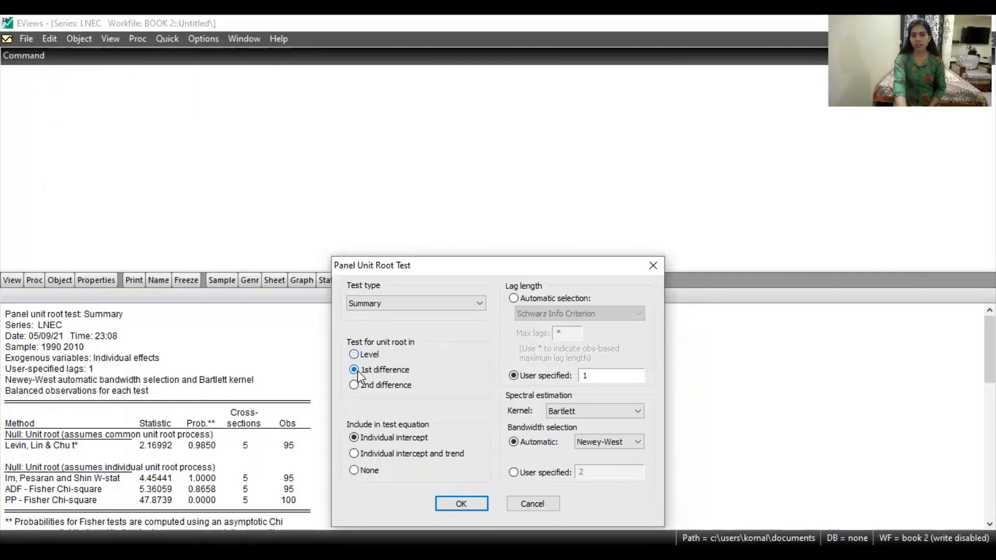
{"action": "left_click", "coordinate": [464, 508]}
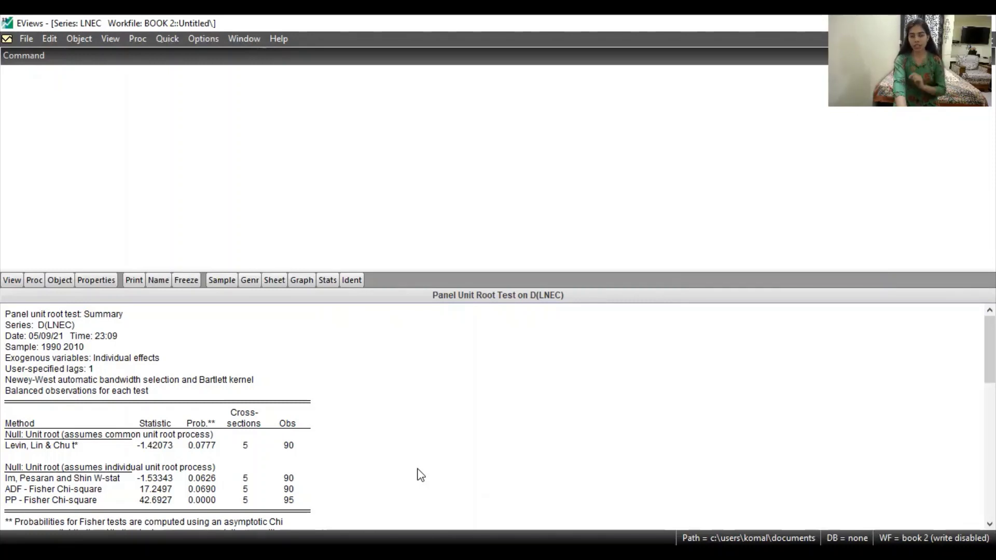
Rerun the Summary panel unit root test on LNEC in 2nd difference, keeping individual intercept and a user-specified lag of 1
{"action": "left_click", "coordinate": [12, 280]}
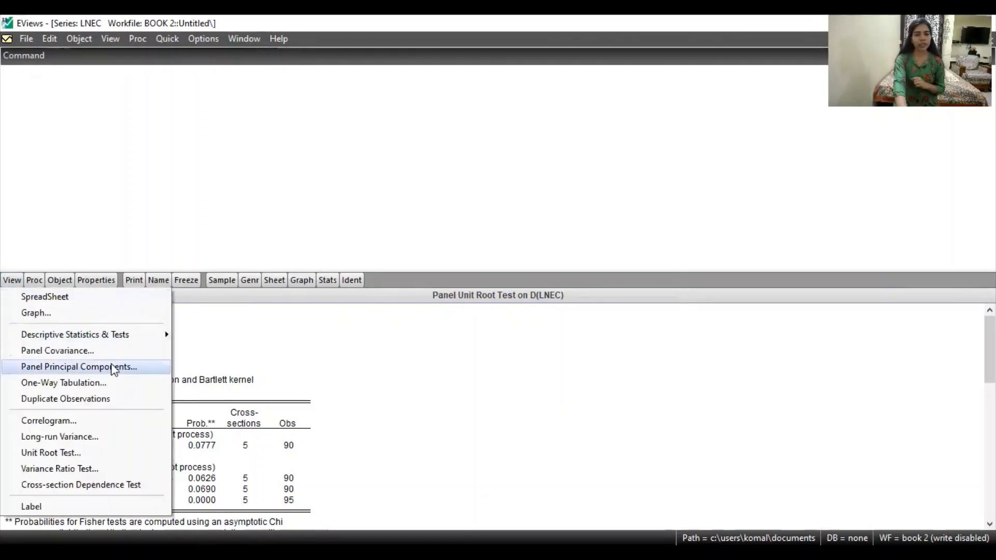
{"action": "left_click", "coordinate": [73, 451]}
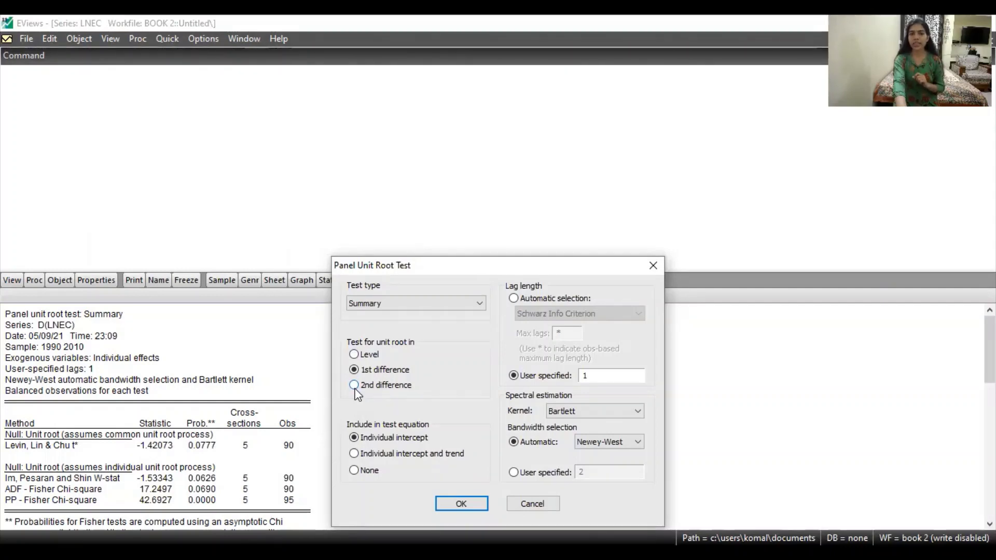
{"action": "left_click", "coordinate": [356, 389]}
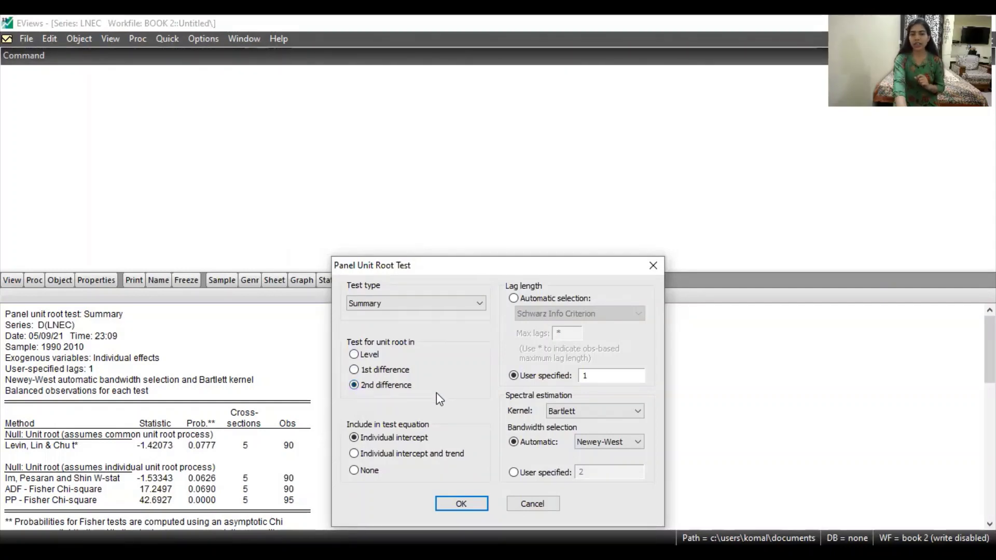
{"action": "left_click", "coordinate": [459, 506]}
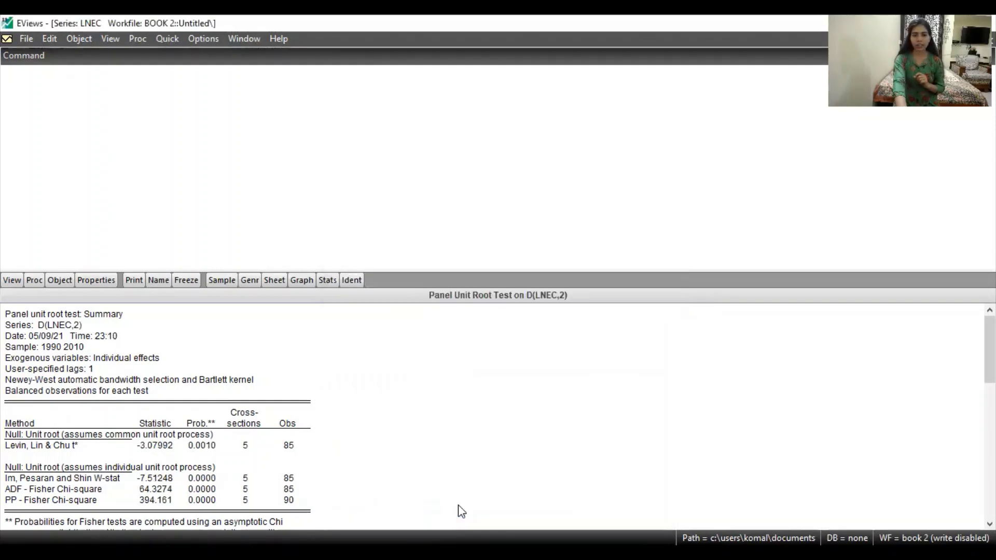